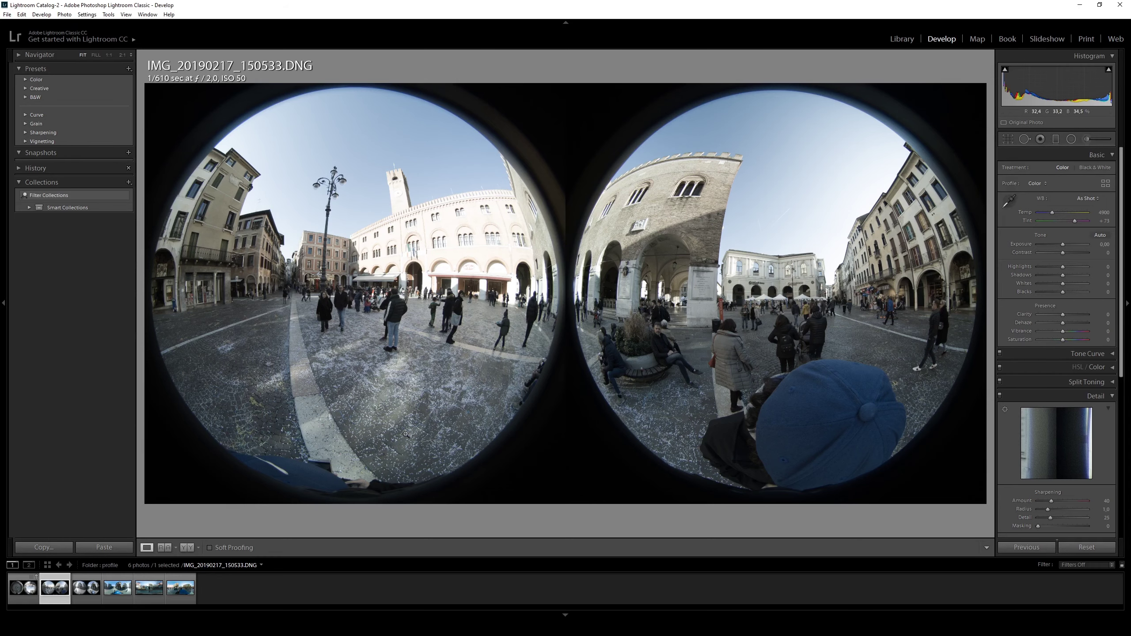
View the stitched panorama, then trial vibrance and saturation boosts on the fisheye photo and reset them.
left_click(172, 590)
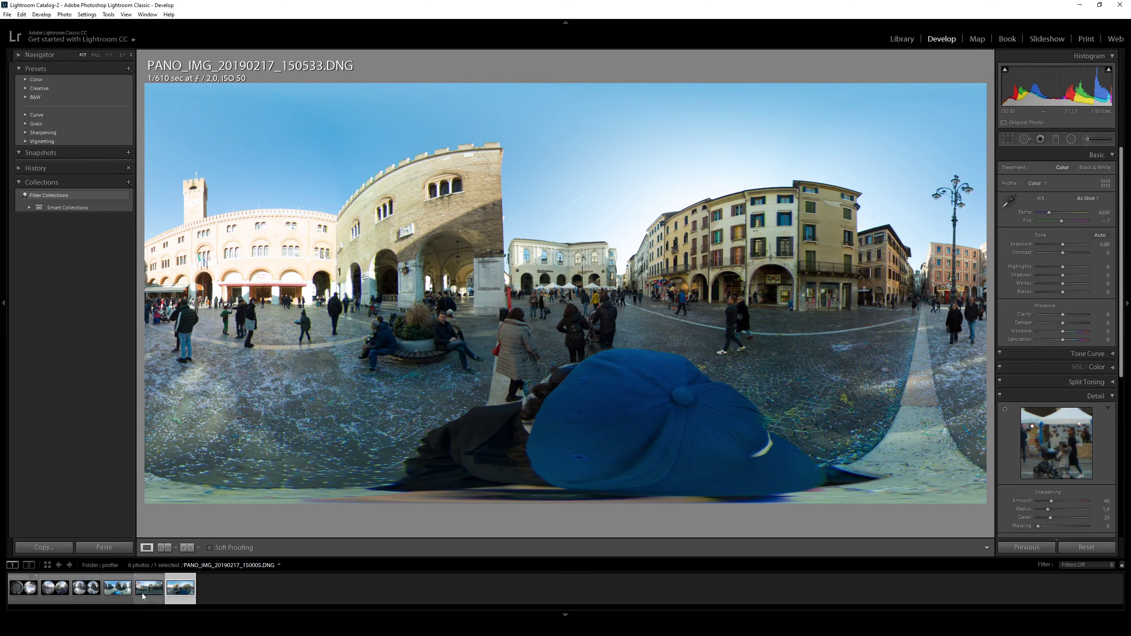
left_click(56, 593)
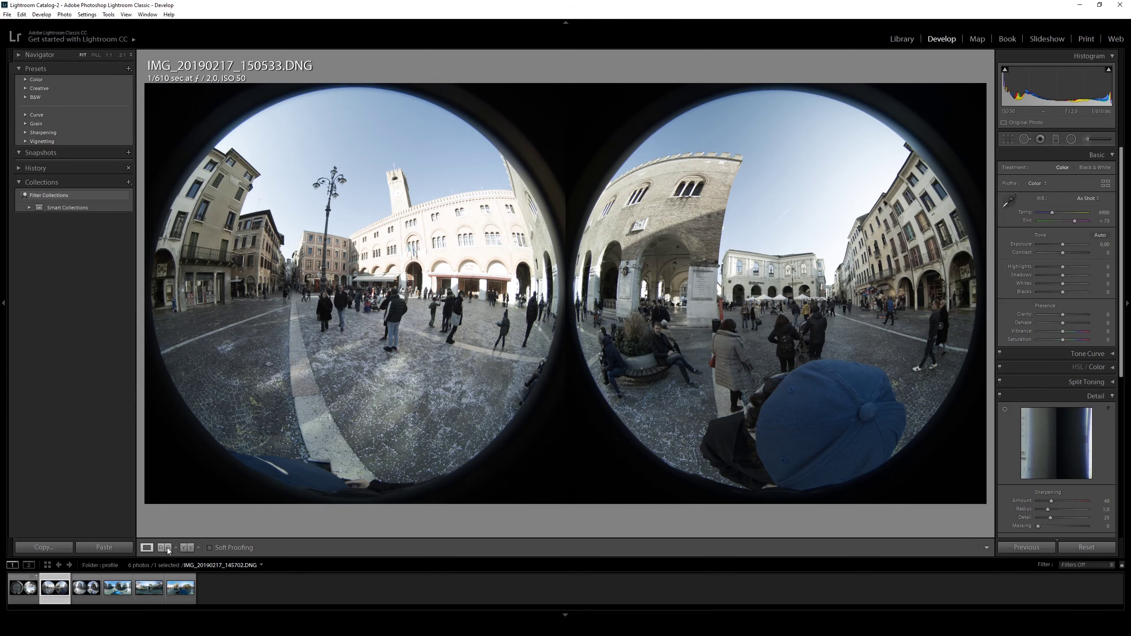
left_click_drag(1063, 331, 1082, 332)
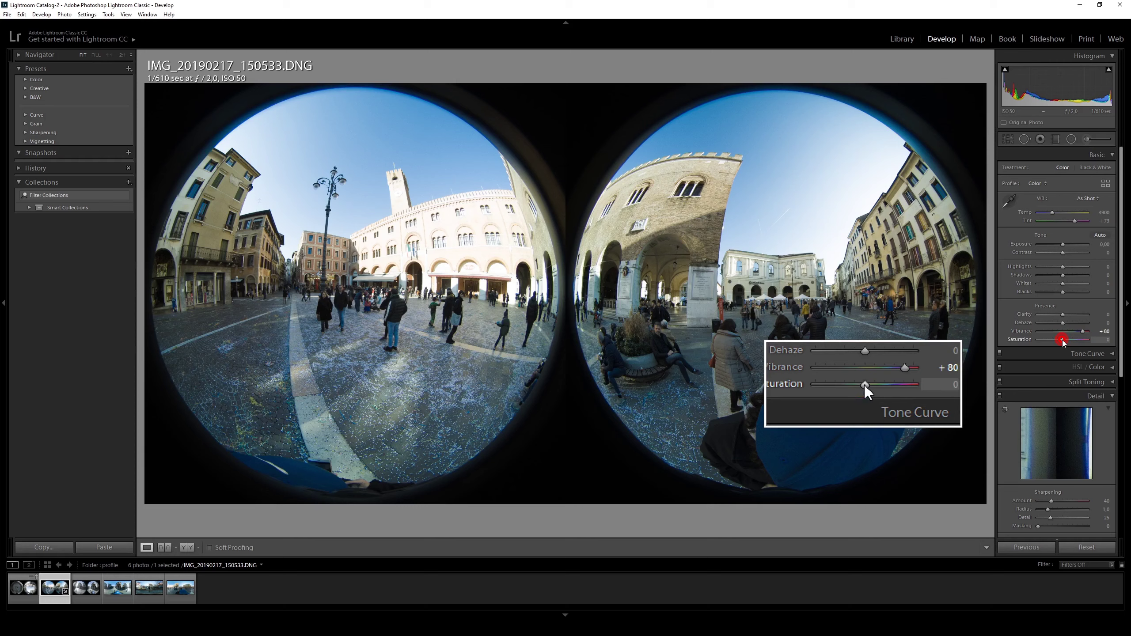
left_click_drag(1063, 340, 1072, 341)
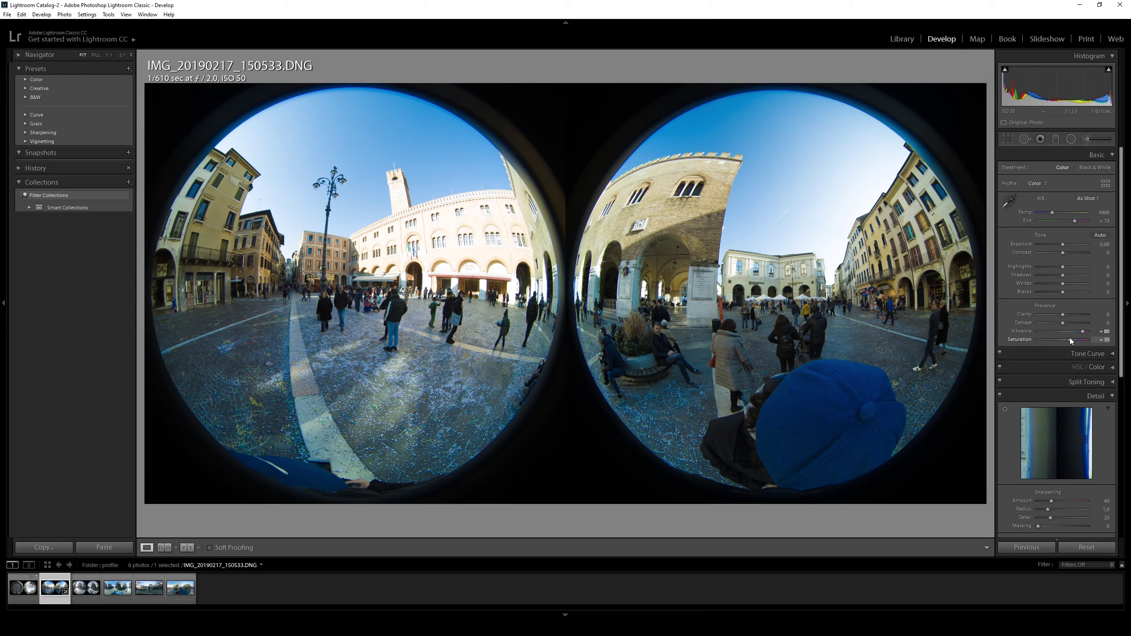
key("ctrl+shift+r")
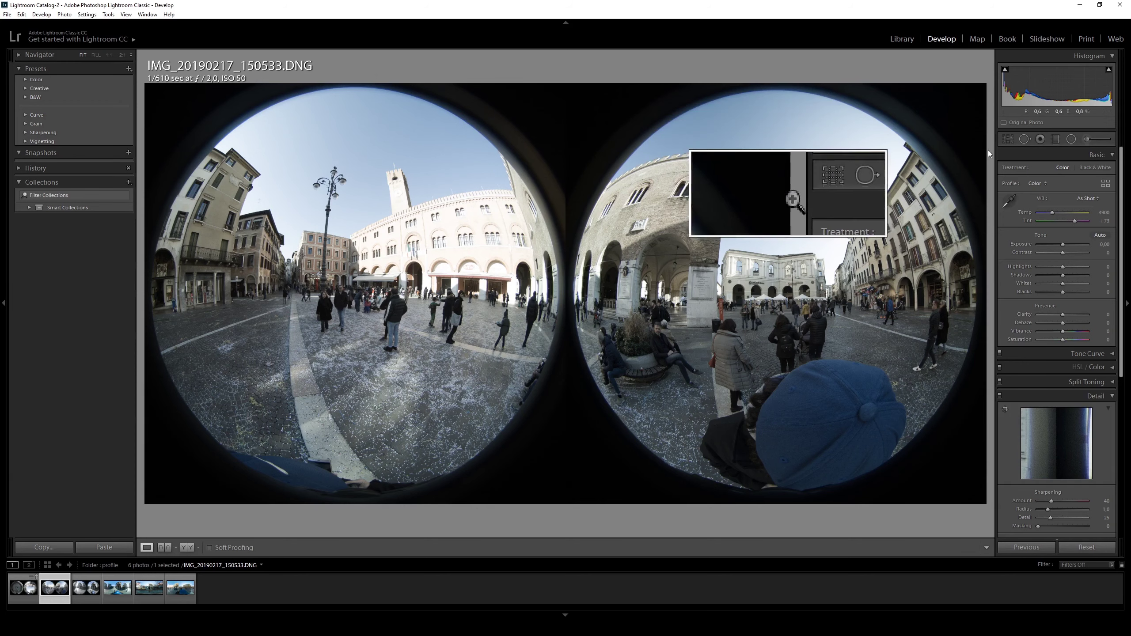
Import the MADV_dualilluminant_v2.dcp camera profile from Downloads into the profile list.
left_click(1106, 184)
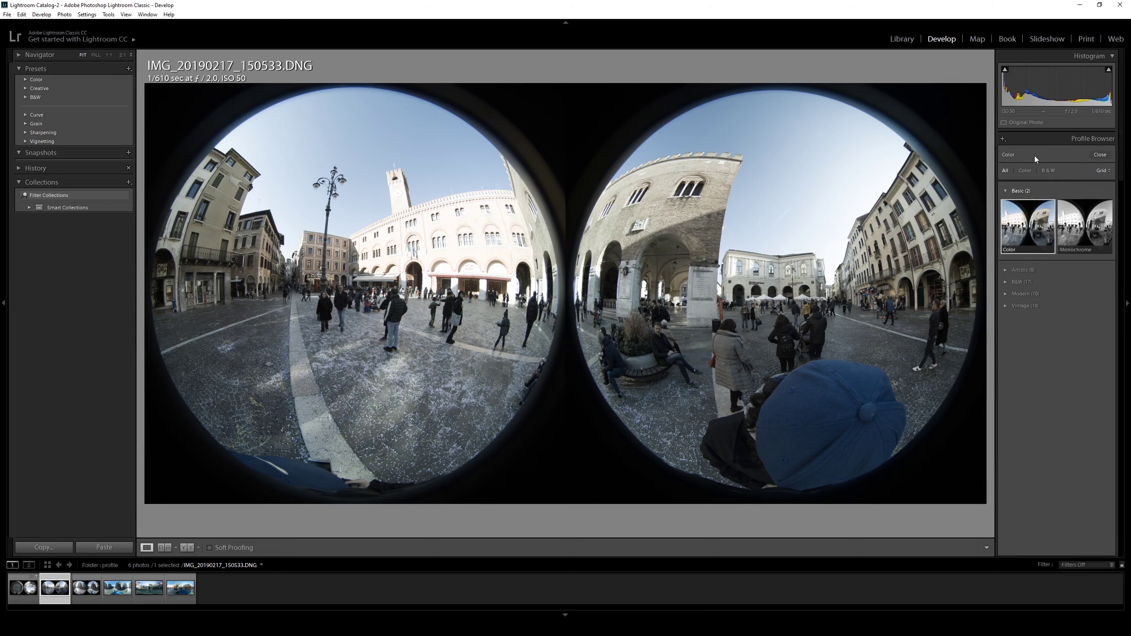
left_click(1003, 139)
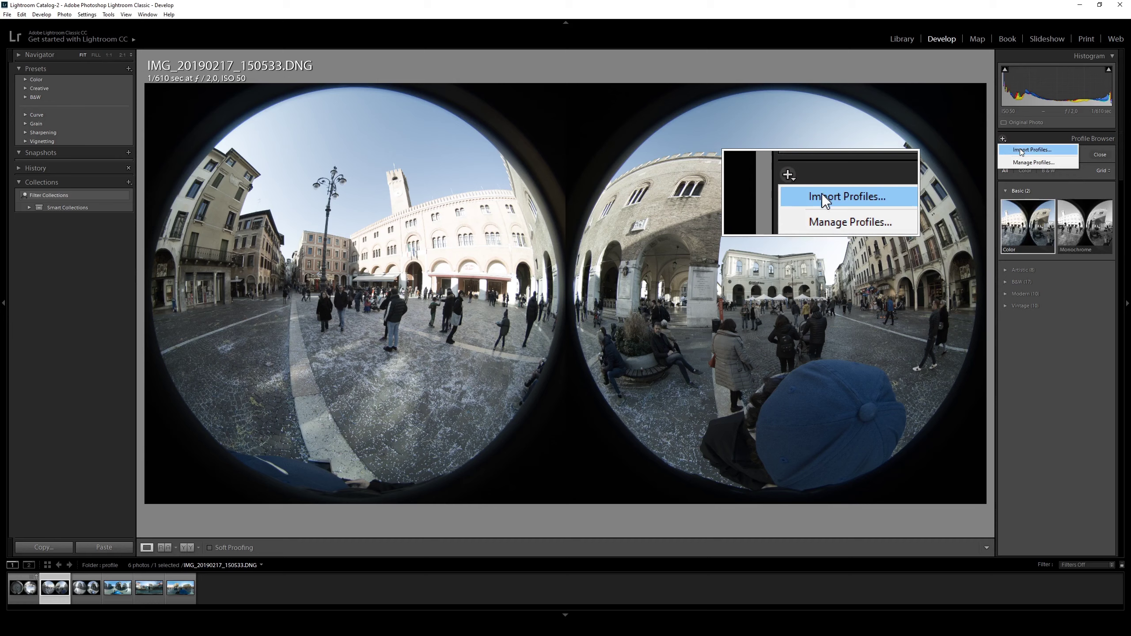
left_click(1021, 150)
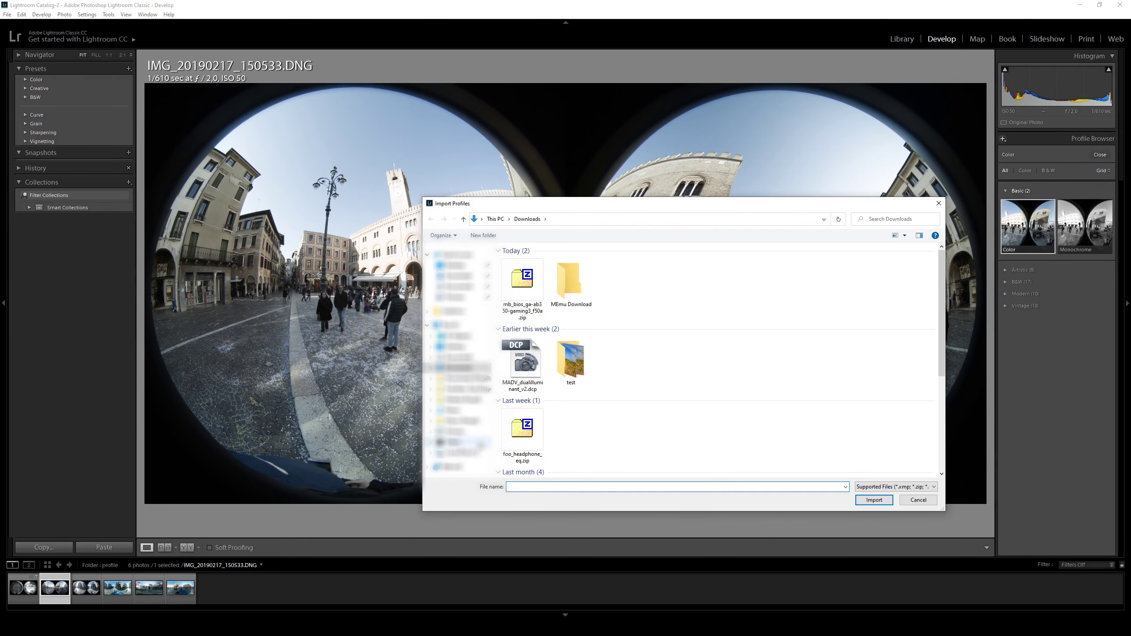
double_click(521, 368)
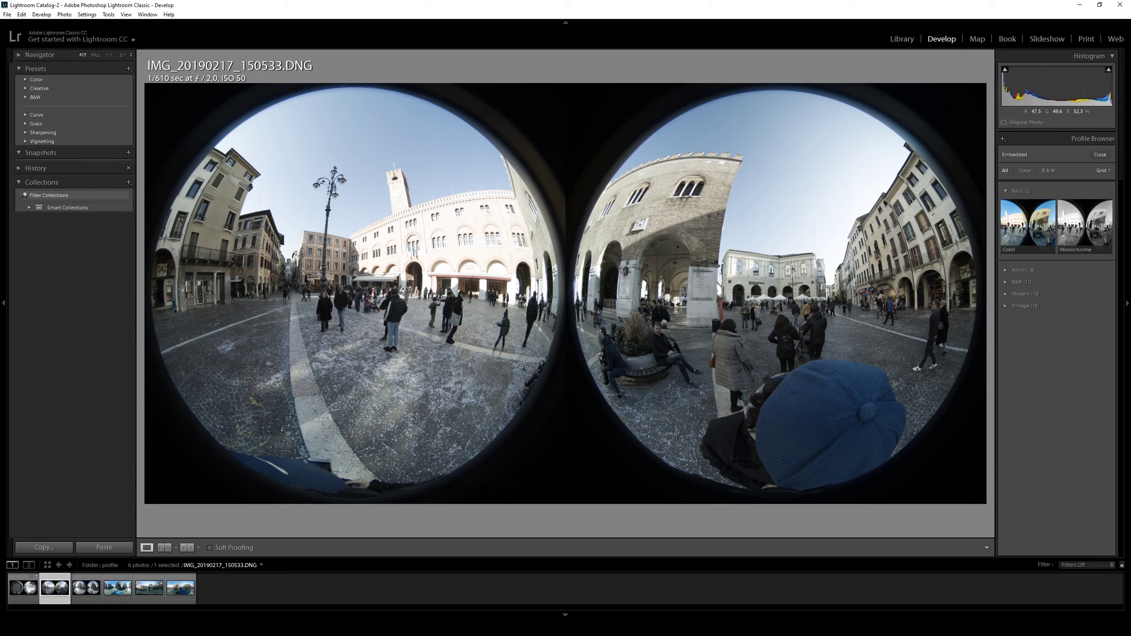
Apply the newly listed Mi Sphere/MADV DCP Profile to the dual-fisheye photo from the Profile Browser.
left_click(1100, 154)
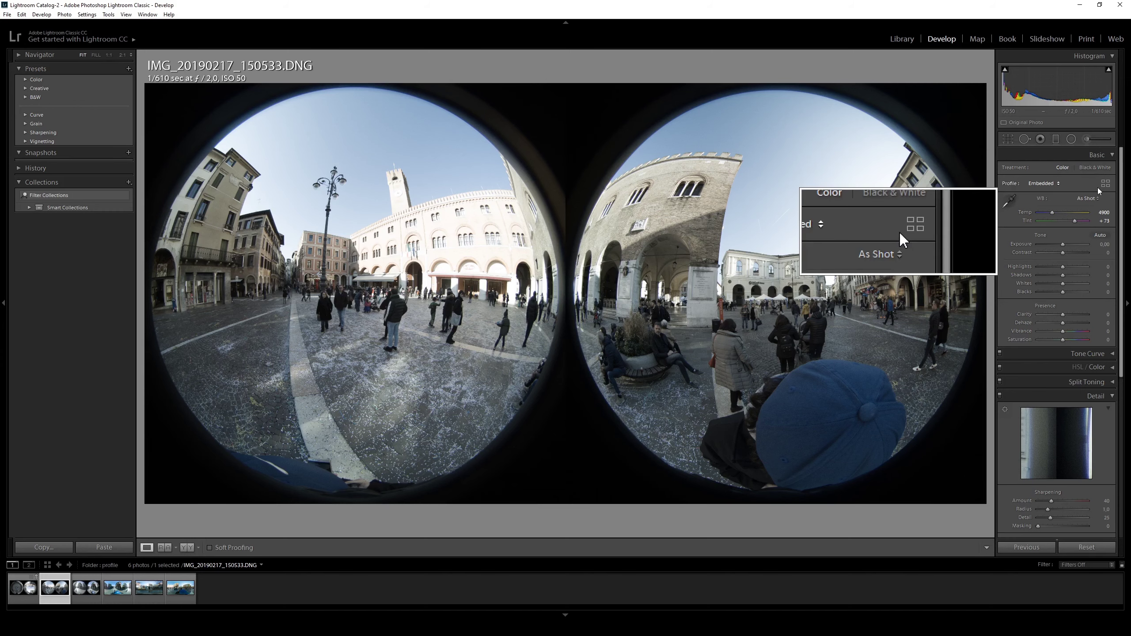
left_click(1105, 188)
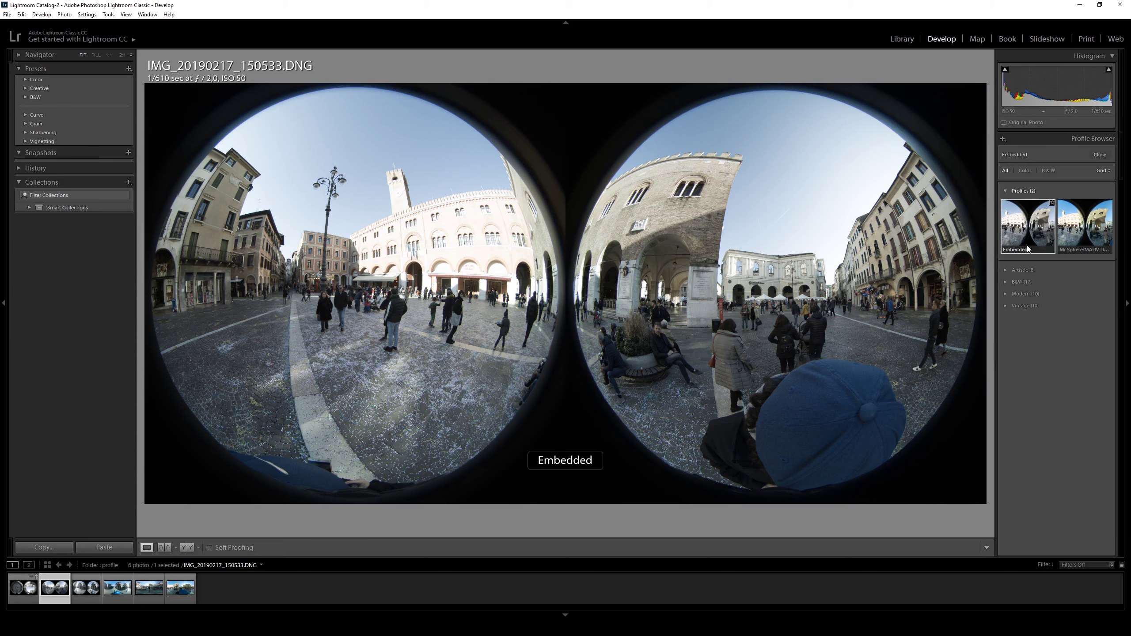
left_click(1090, 242)
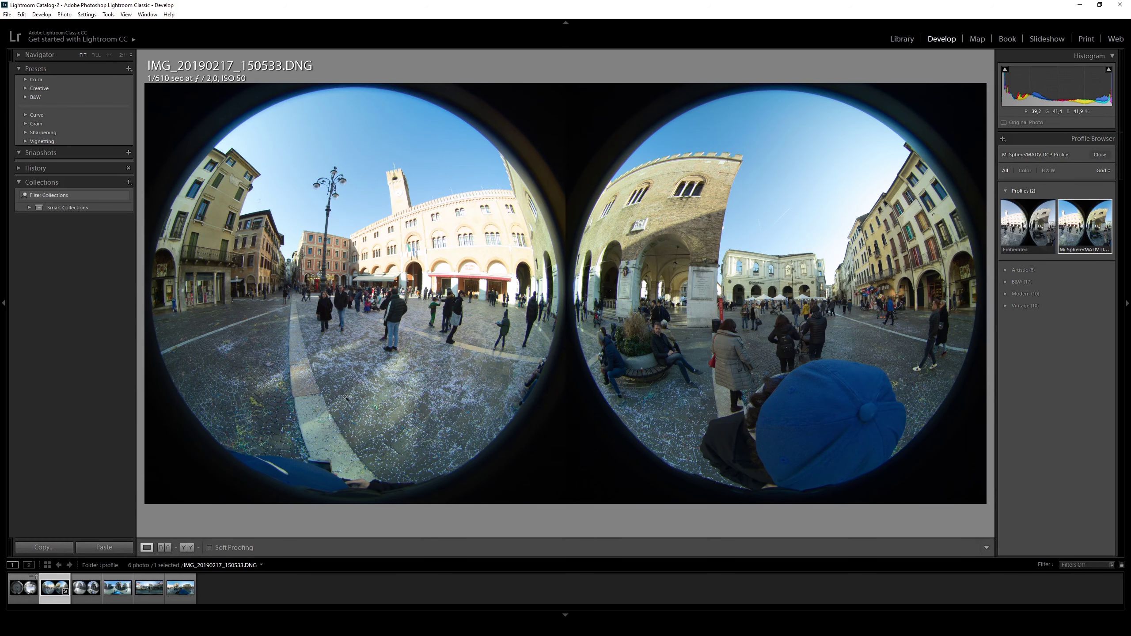
Set PANO_IMG_20190217_150533.DNG as reference and align both photos at 1:1 on the yellow buildings.
left_click(168, 548)
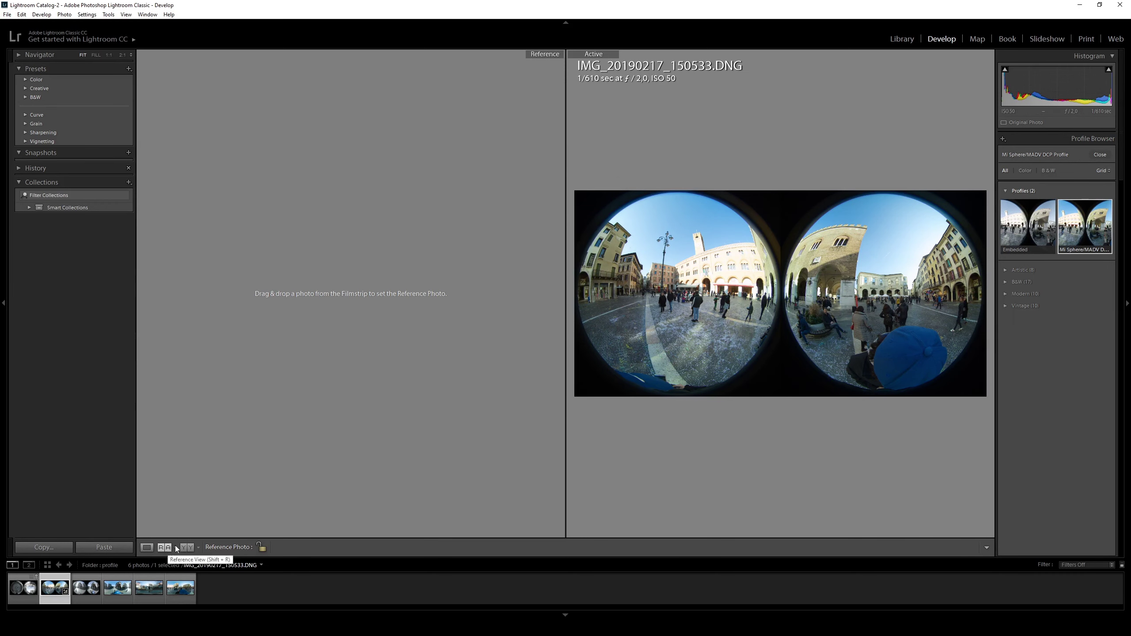
left_click_drag(180, 588, 282, 332)
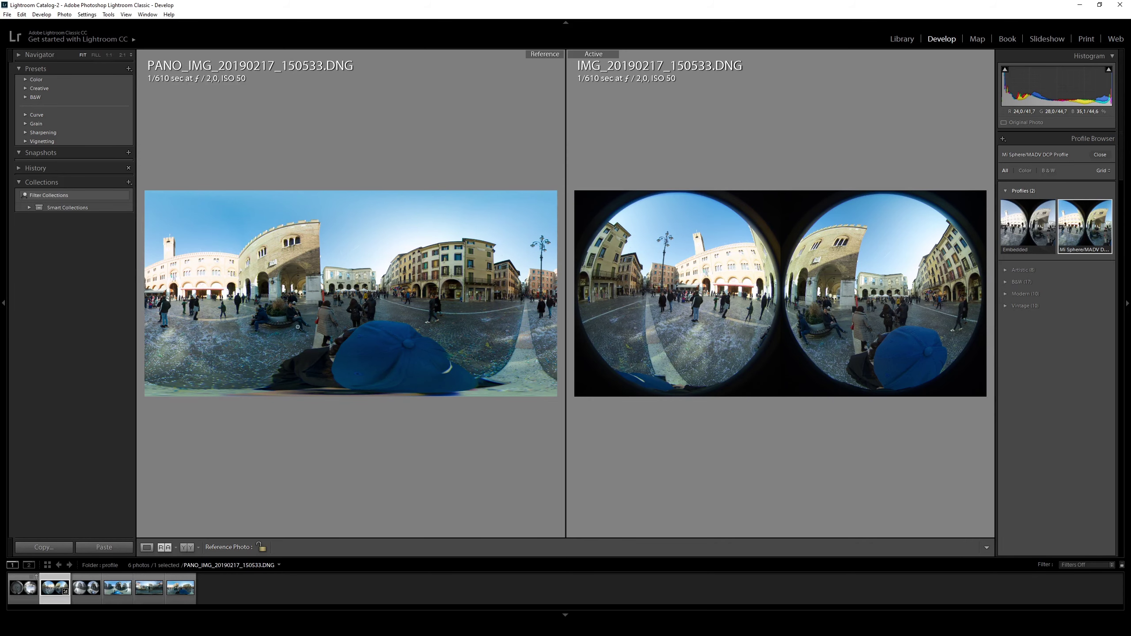
left_click(426, 268)
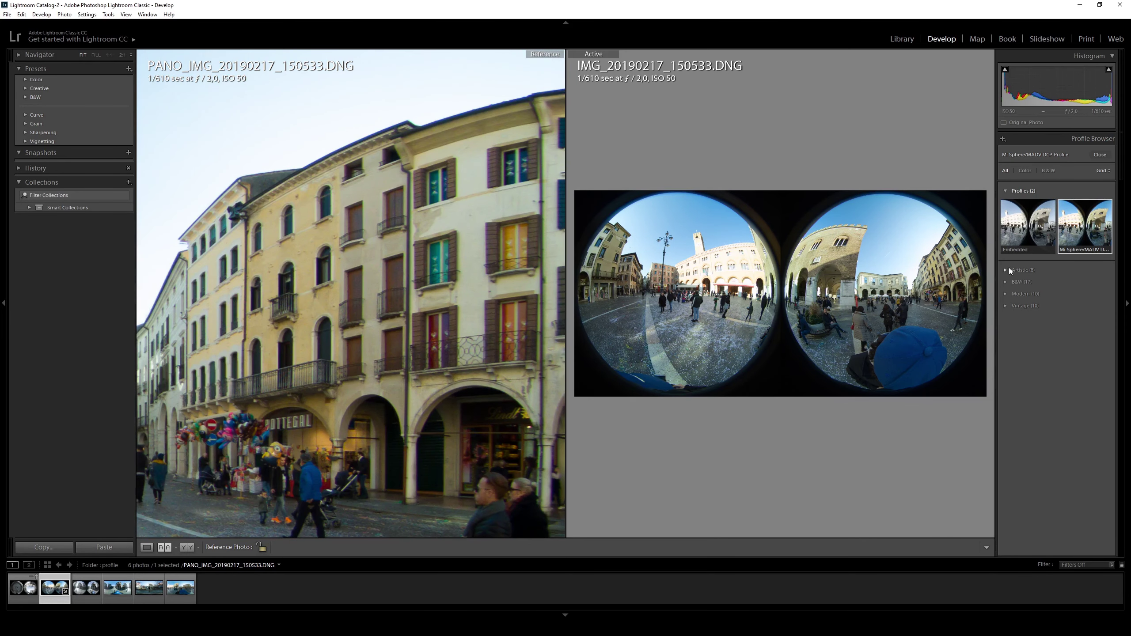
left_click(957, 264)
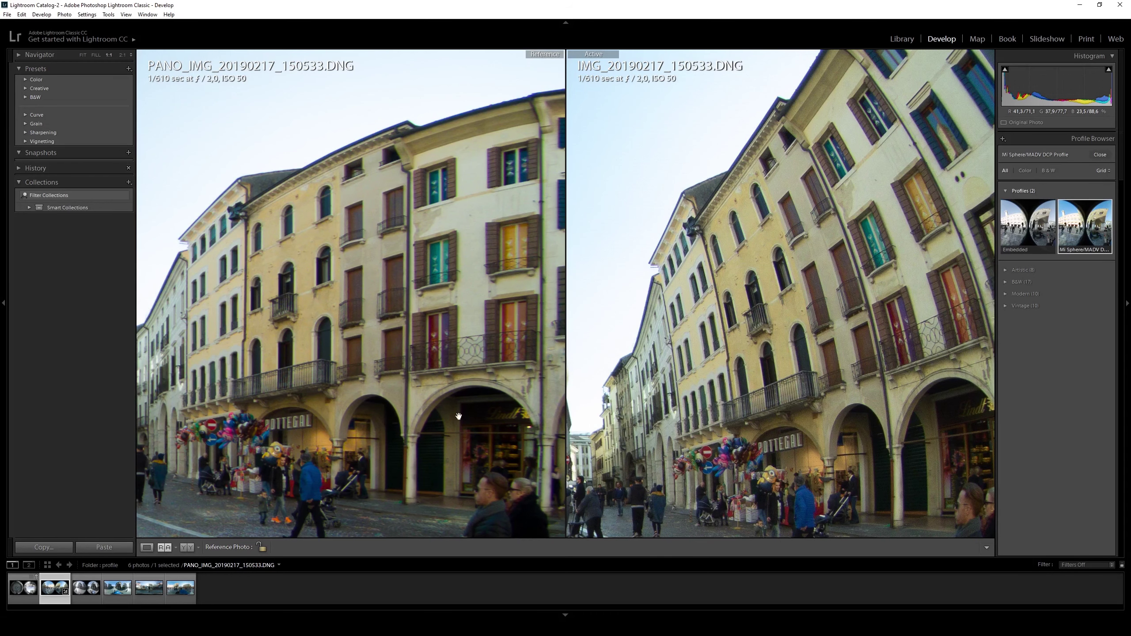
left_click_drag(674, 470, 681, 291)
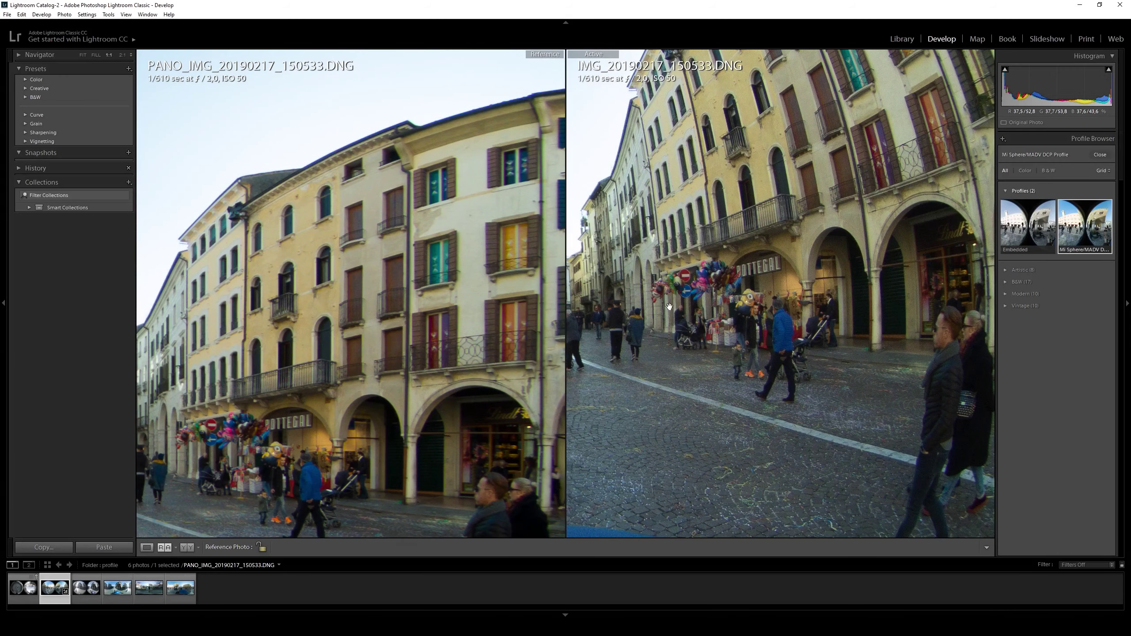
left_click_drag(704, 362, 674, 473)
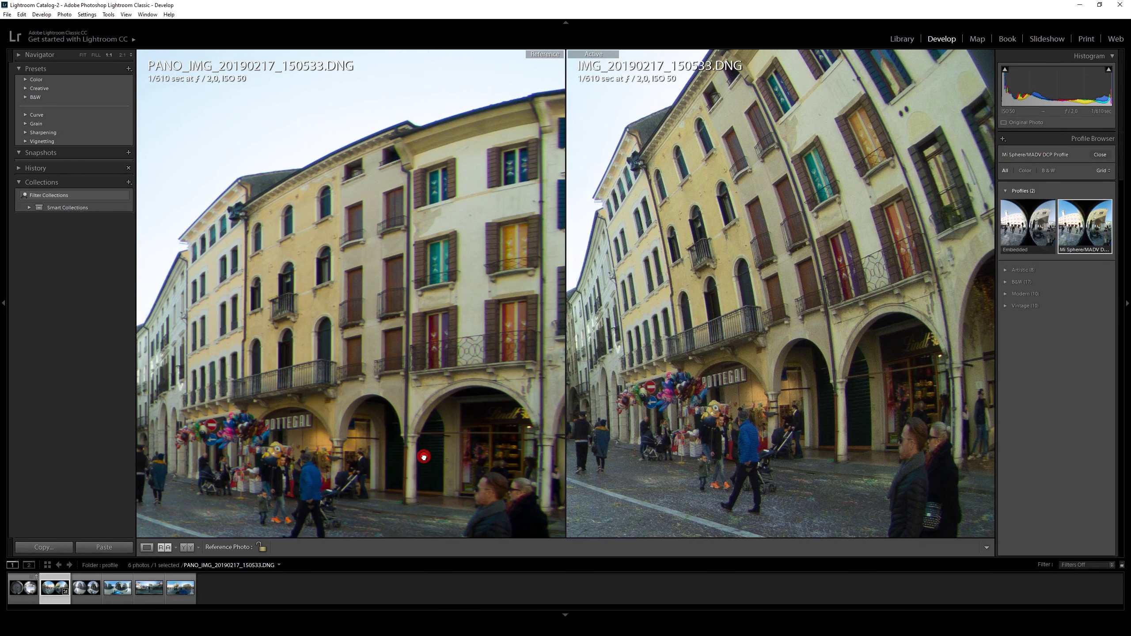
left_click_drag(425, 457, 436, 413)
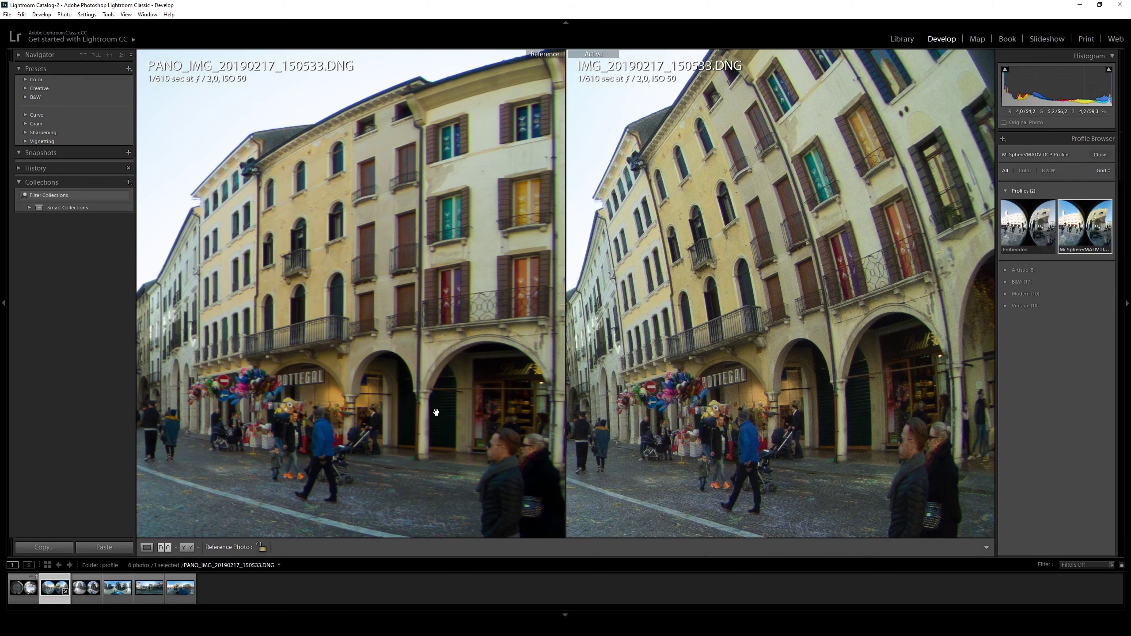
Return to single view, open IMG_20190217_150005.DNG, and zoom 1:1 on the right circle's edge.
left_click(436, 413)
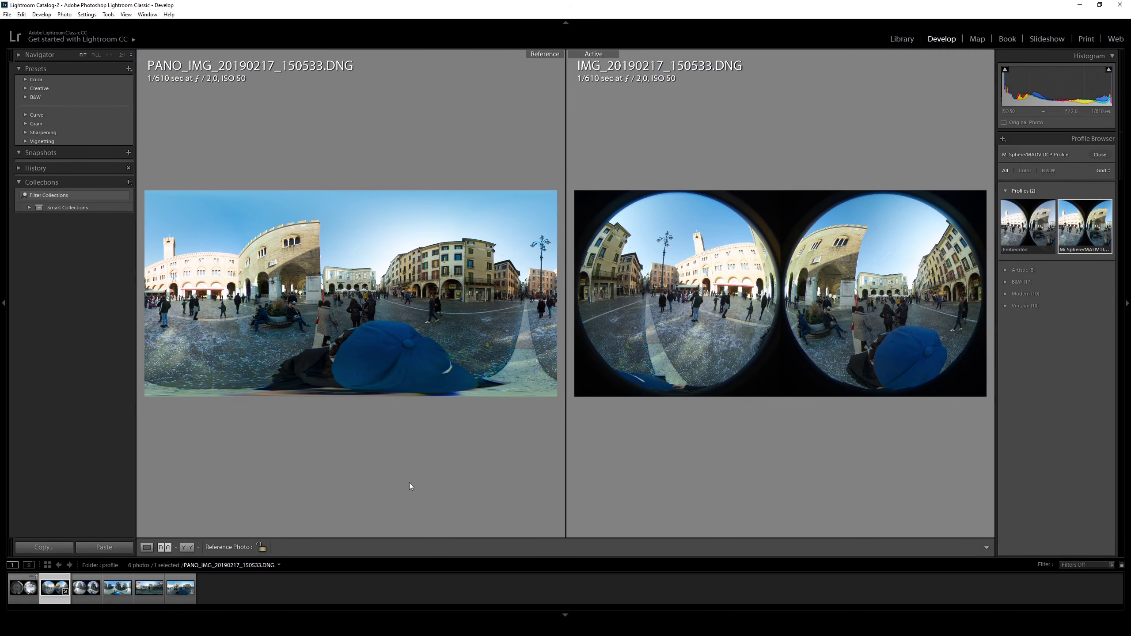
left_click(147, 548)
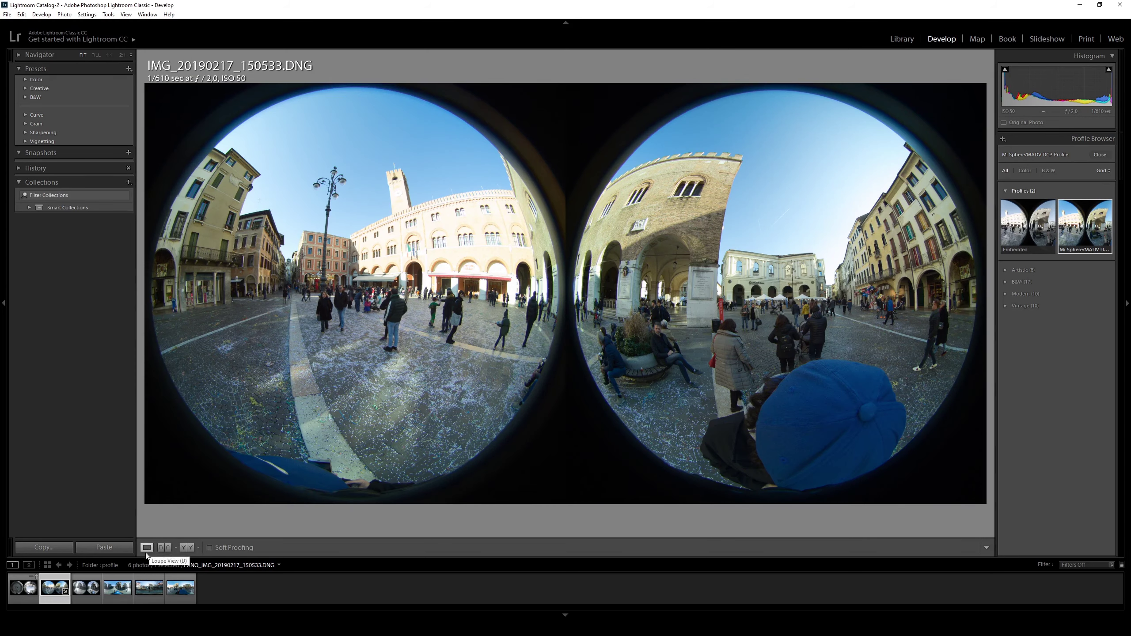
left_click(21, 595)
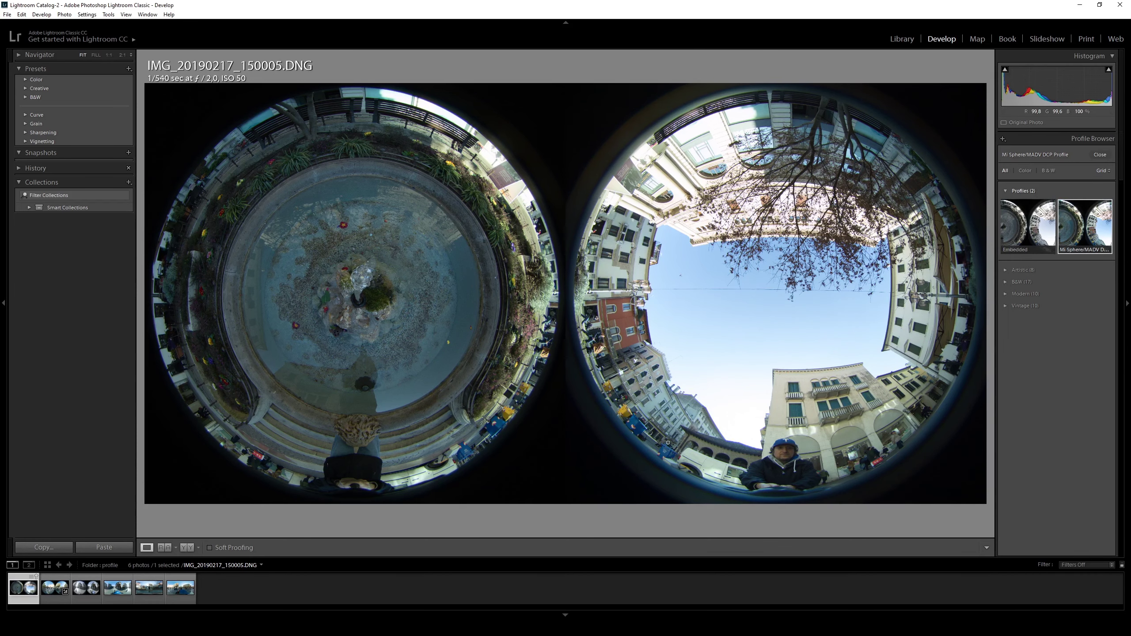
left_click(630, 437)
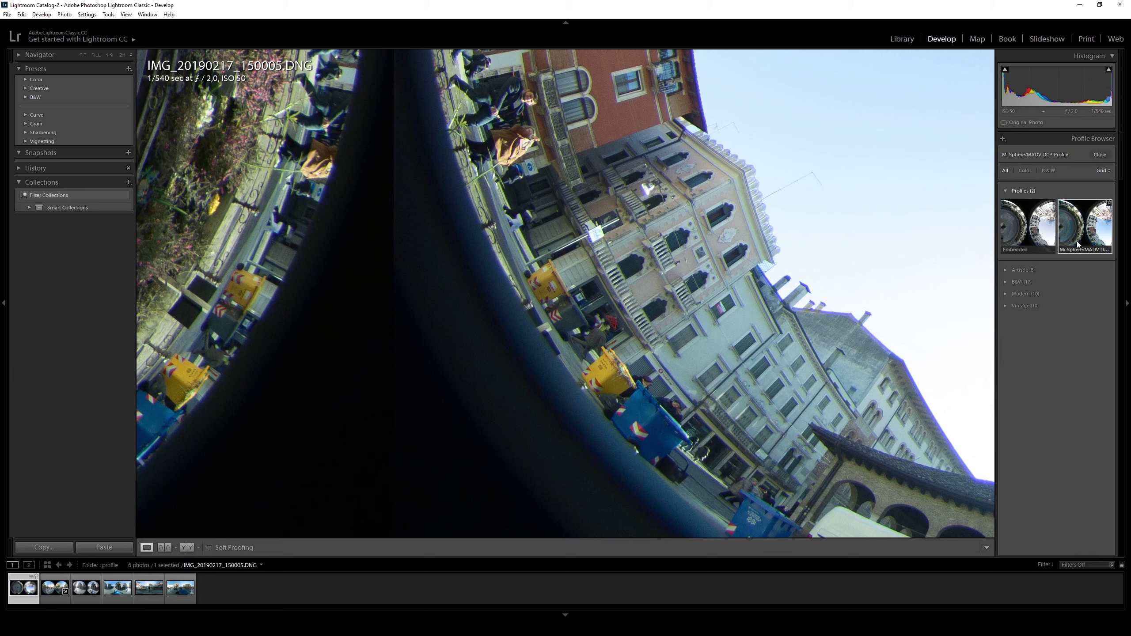
Set PANO_IMG_20190217_150005.DNG as the reference with the fisheye DNG as the active photo.
left_click(638, 300)
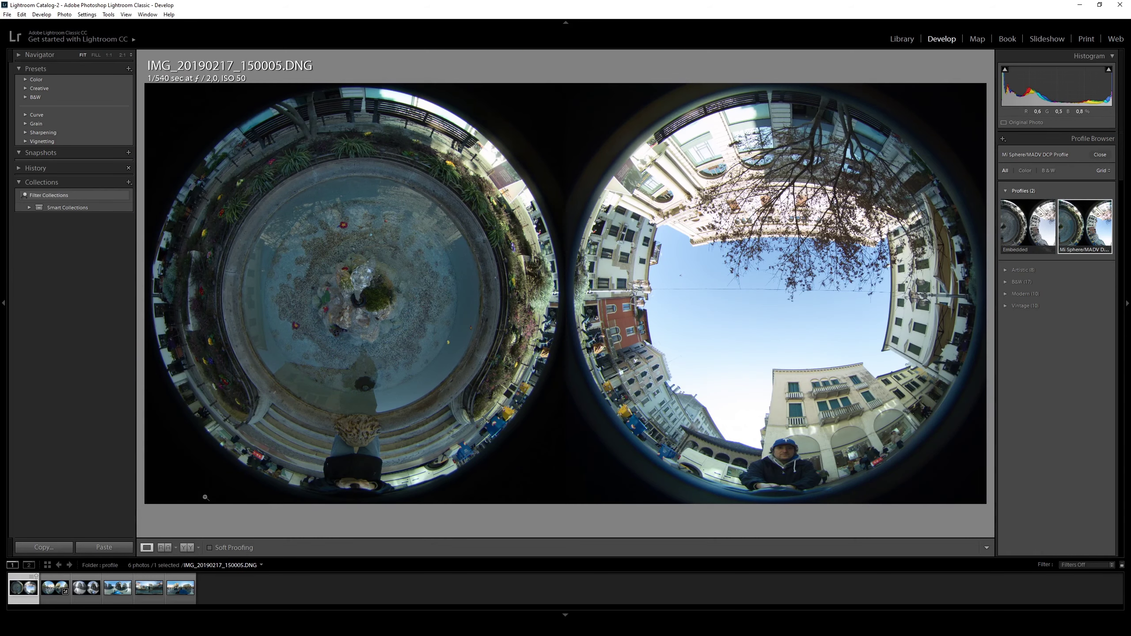
left_click(163, 554)
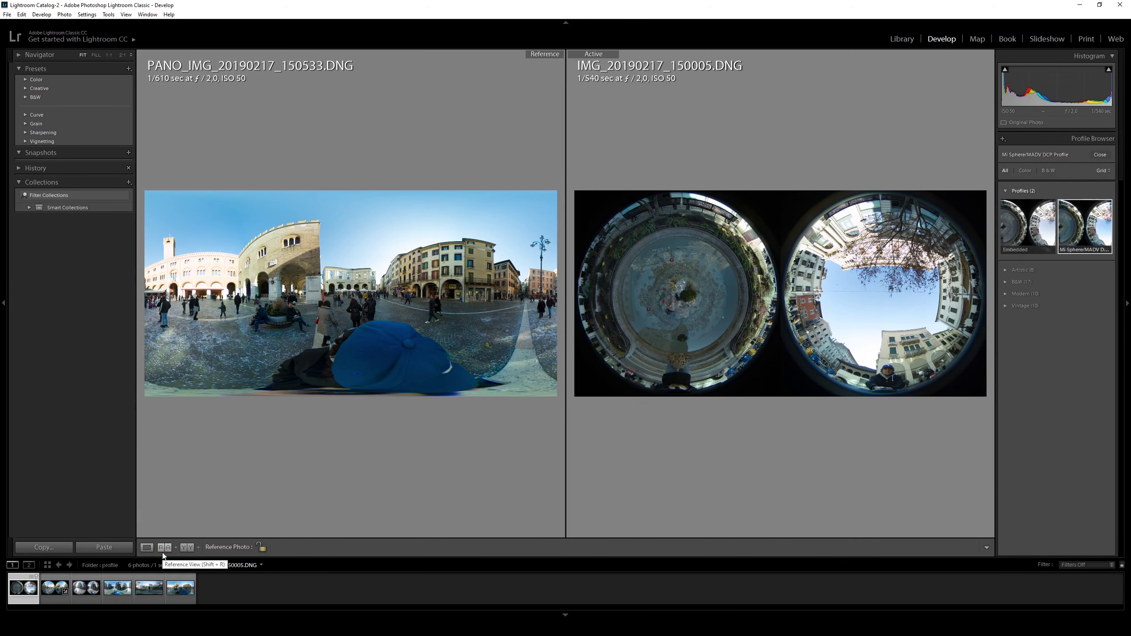
left_click(150, 588)
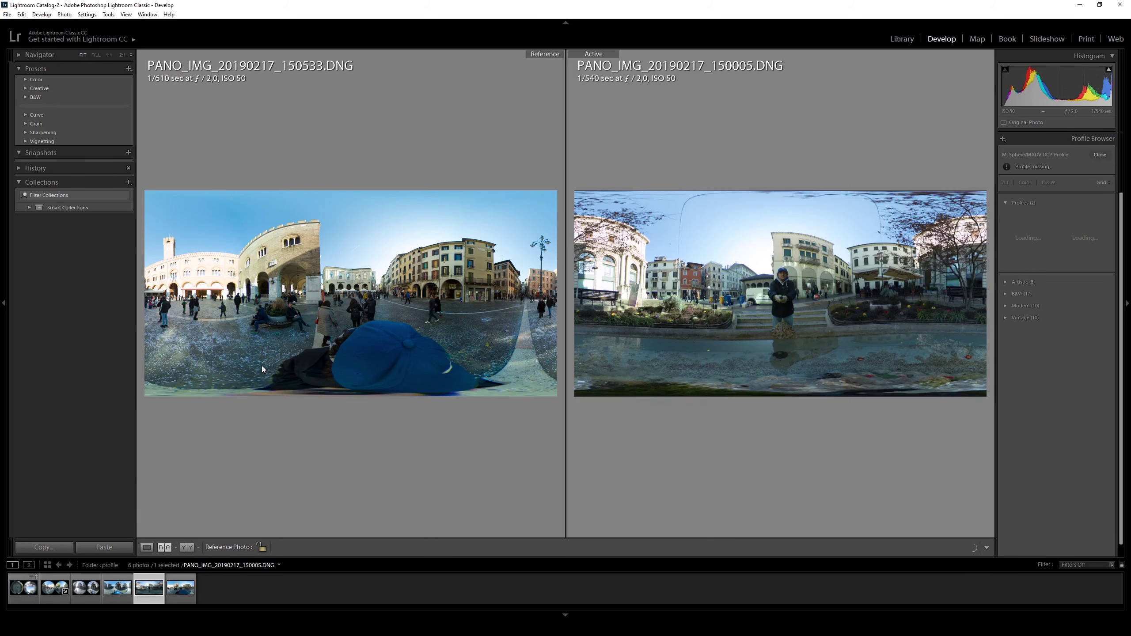
left_click_drag(152, 594, 283, 355)
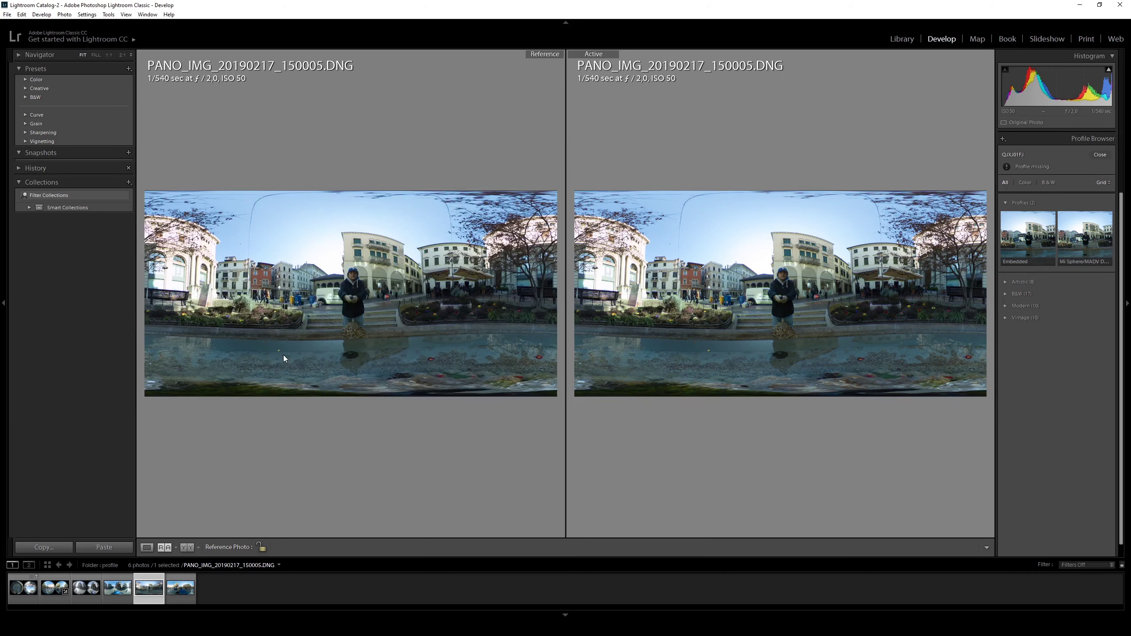
left_click(27, 595)
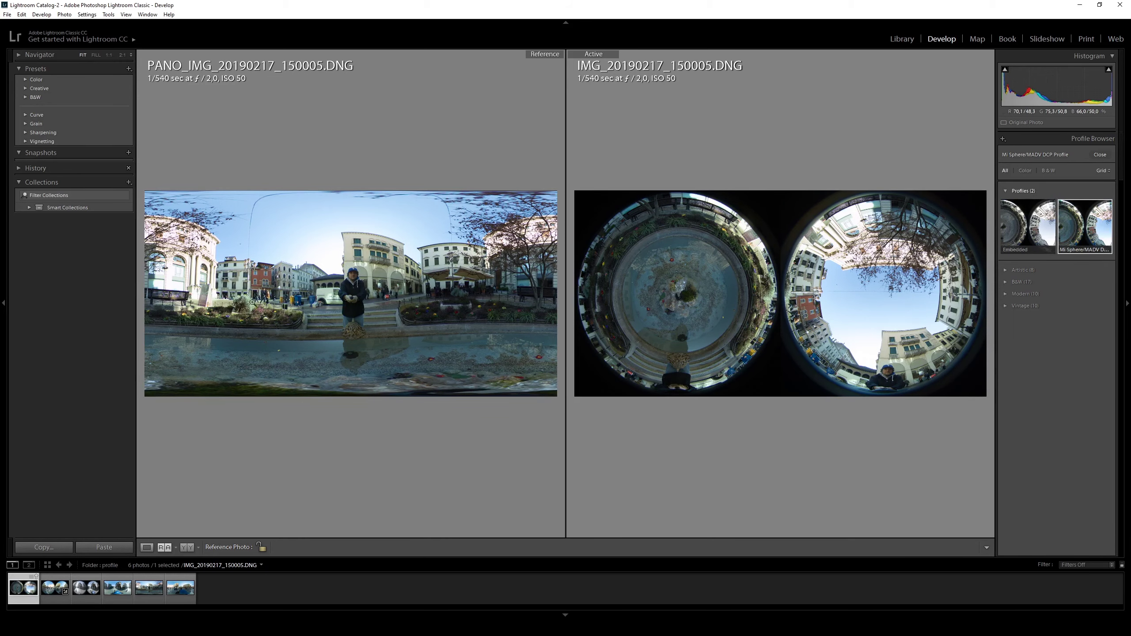
Zoom both photos 1:1 on the street bins, then align both close-ups on the flower beds.
left_click(274, 298)
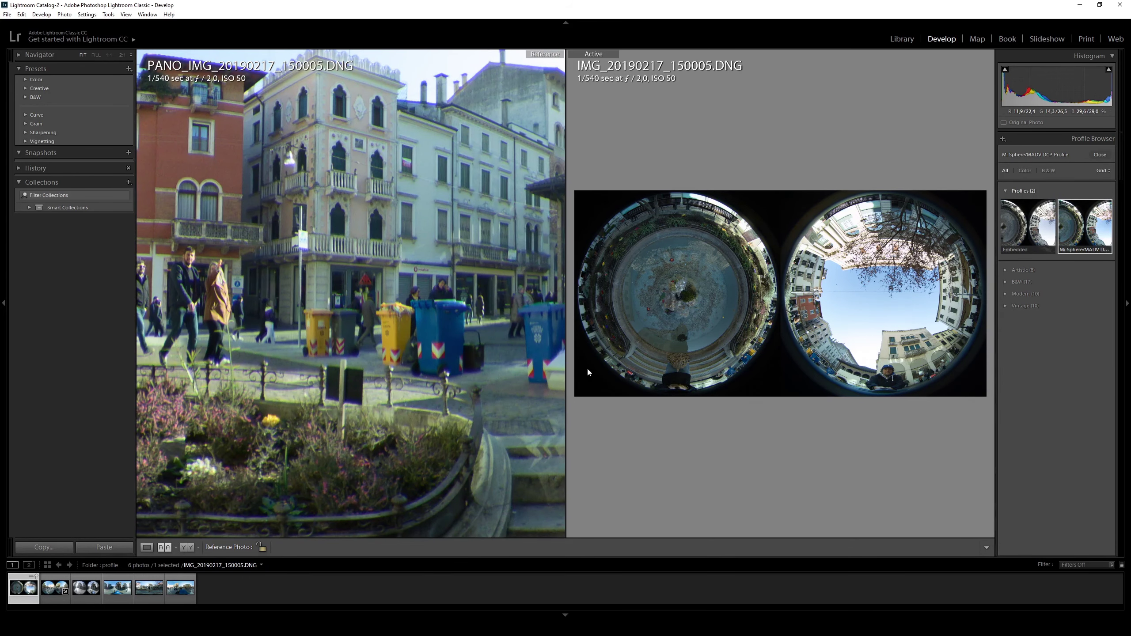
left_click(815, 356)
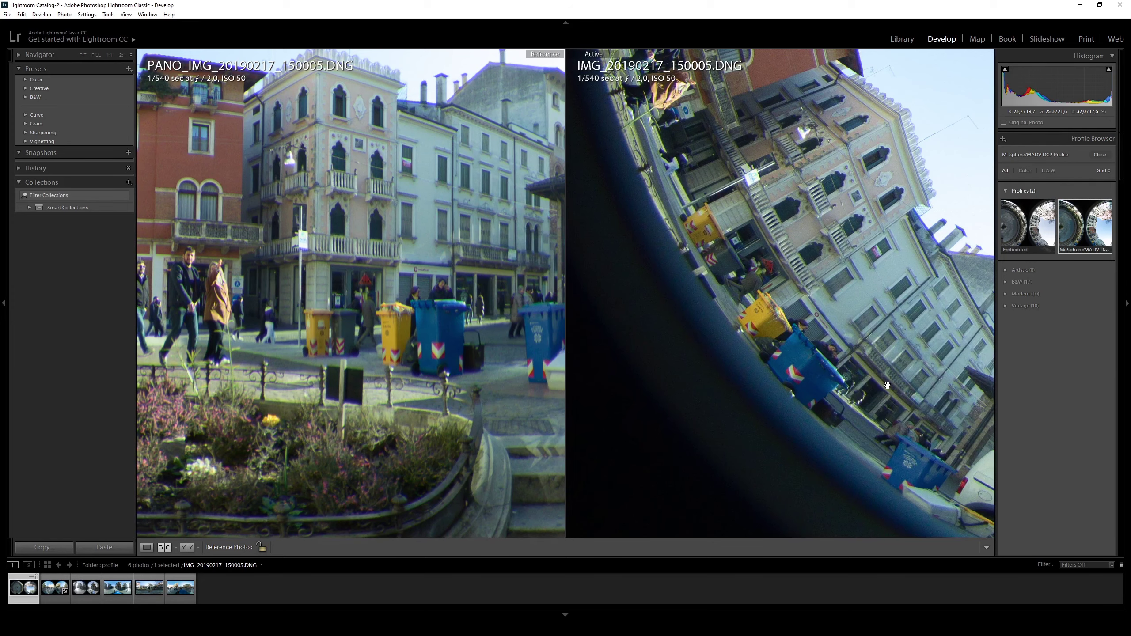
left_click(395, 425)
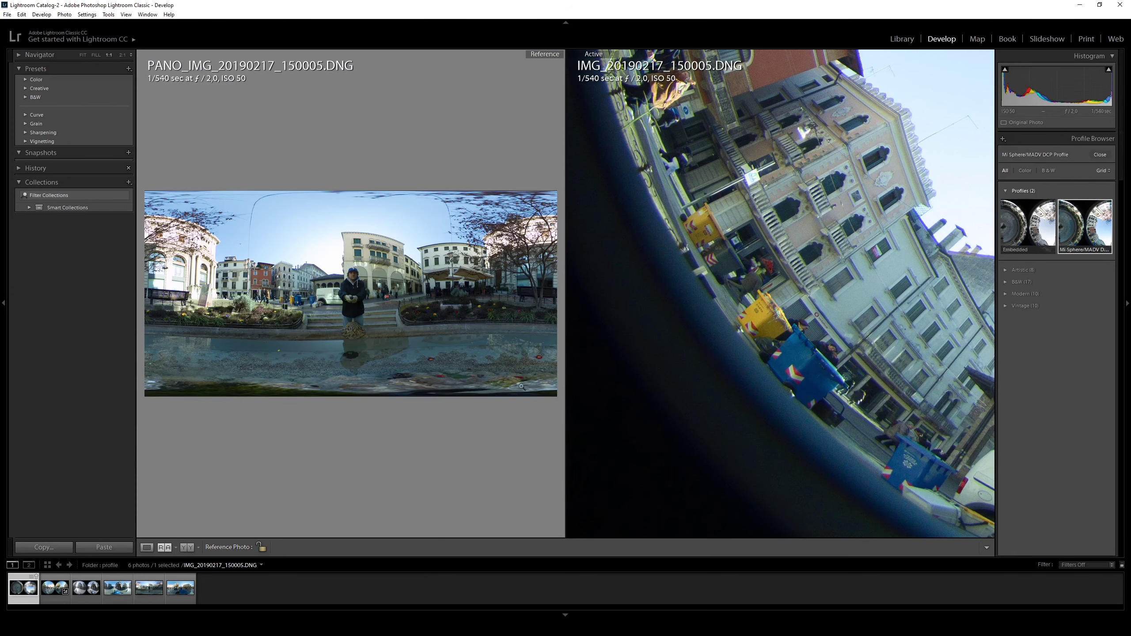
left_click(481, 311)
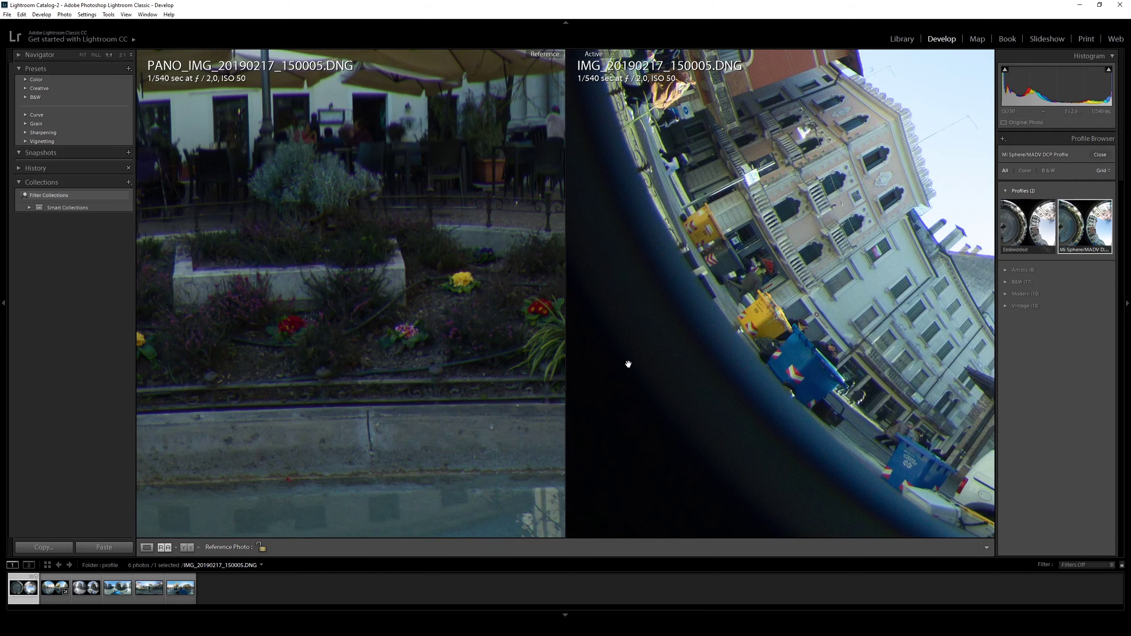
left_click(888, 411)
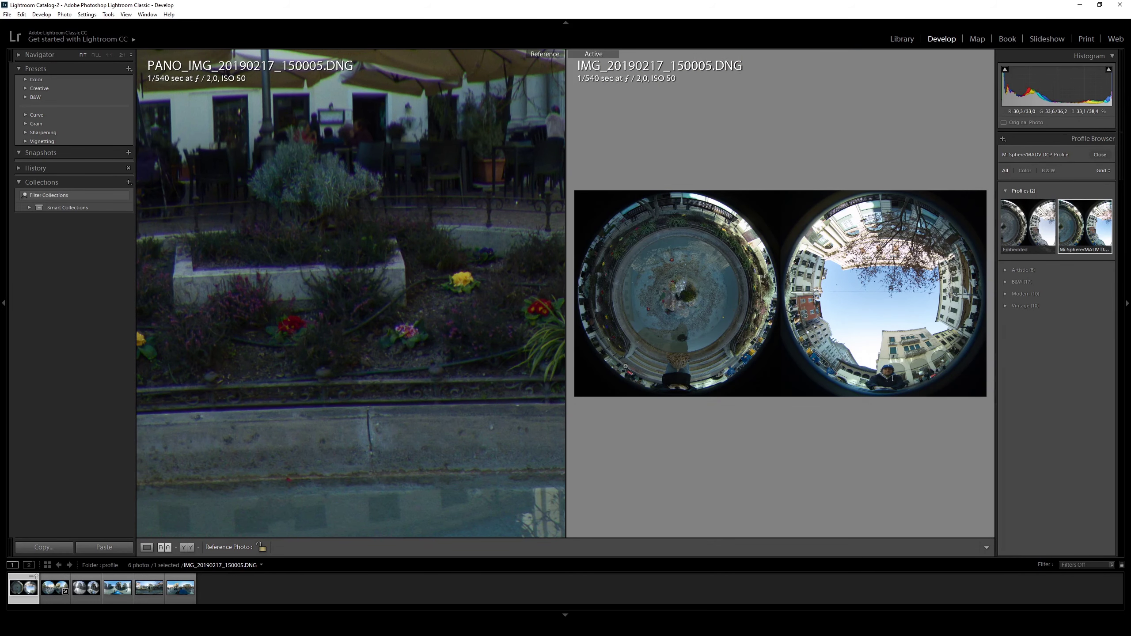
left_click(594, 296)
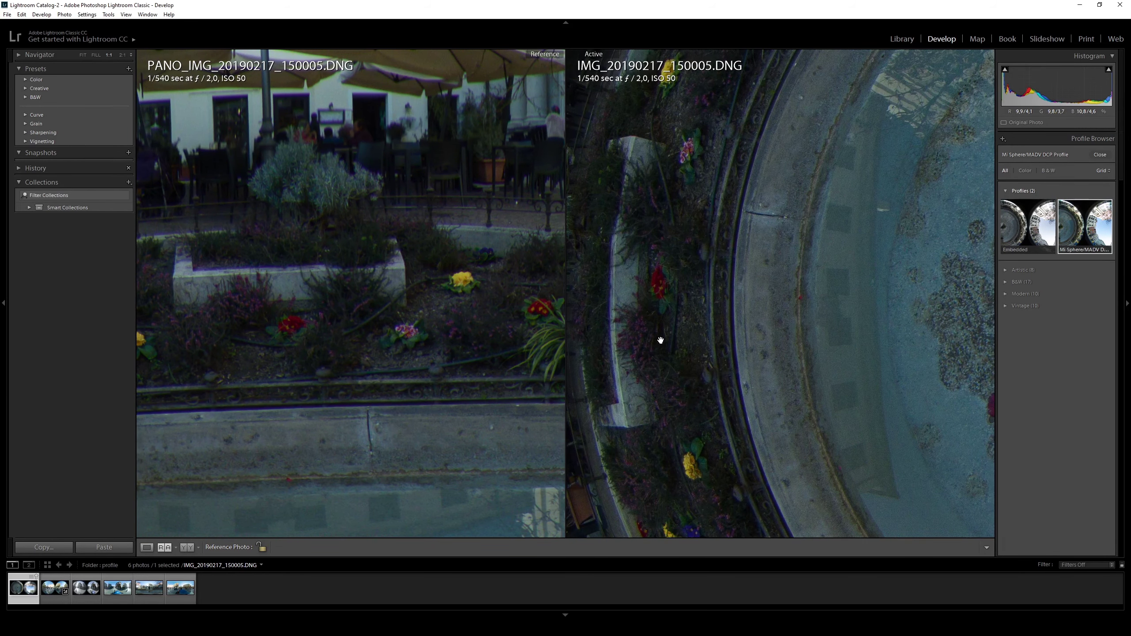
left_click_drag(661, 341, 713, 188)
left_click_drag(245, 291, 518, 270)
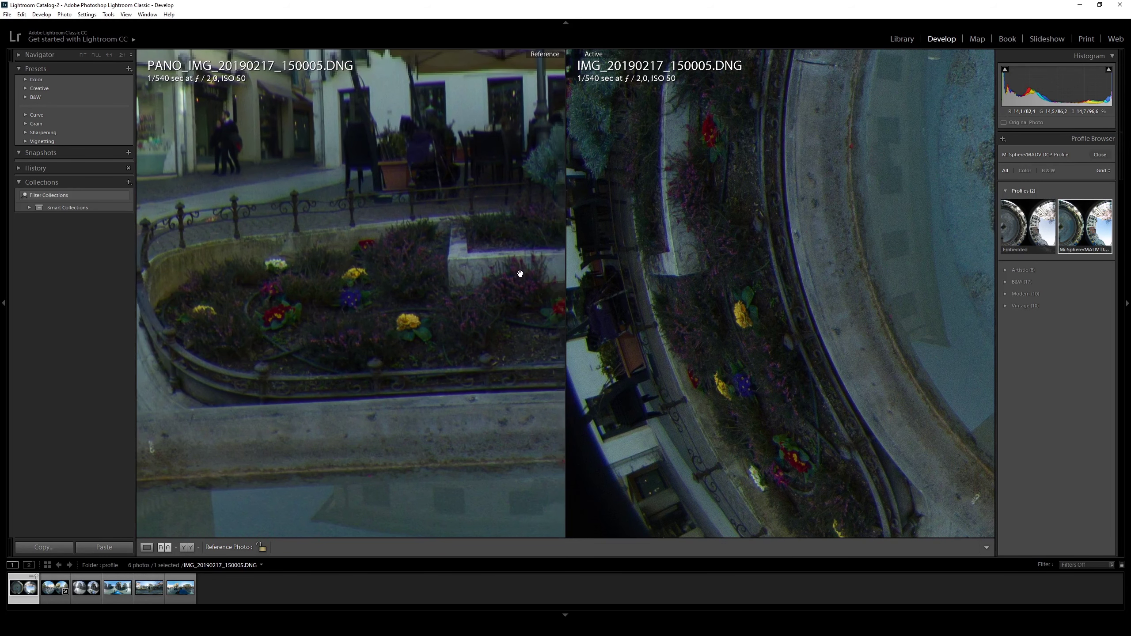
Fit both Lightroom photos back, then open IMG_20190217_150533.DNG from Photoshop into Camera Raw.
left_click(811, 494)
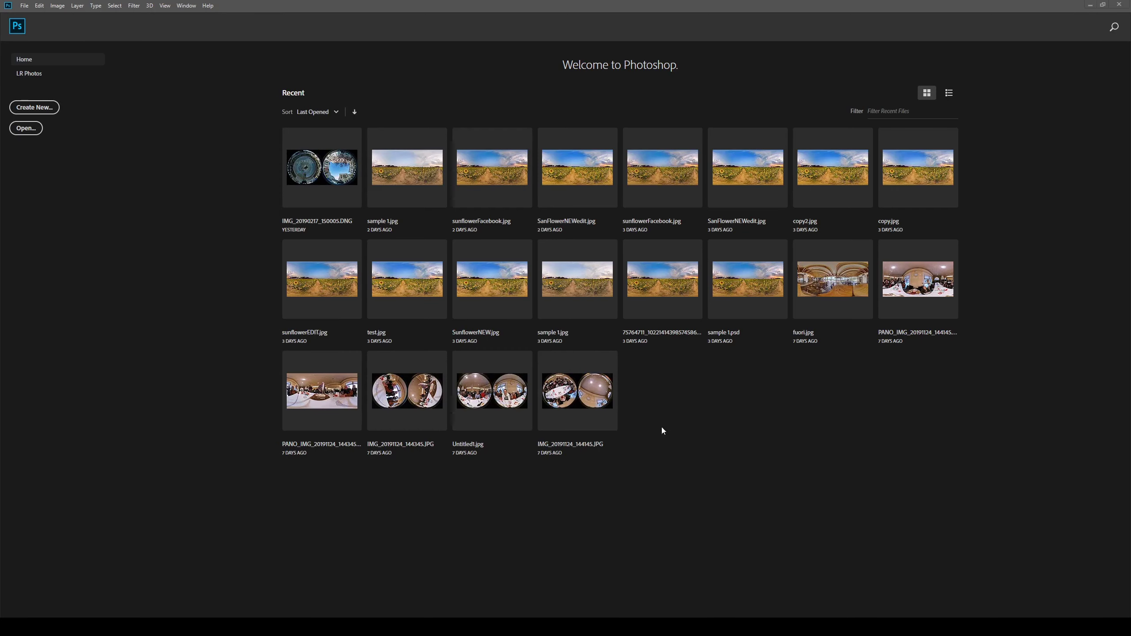
left_click(30, 128)
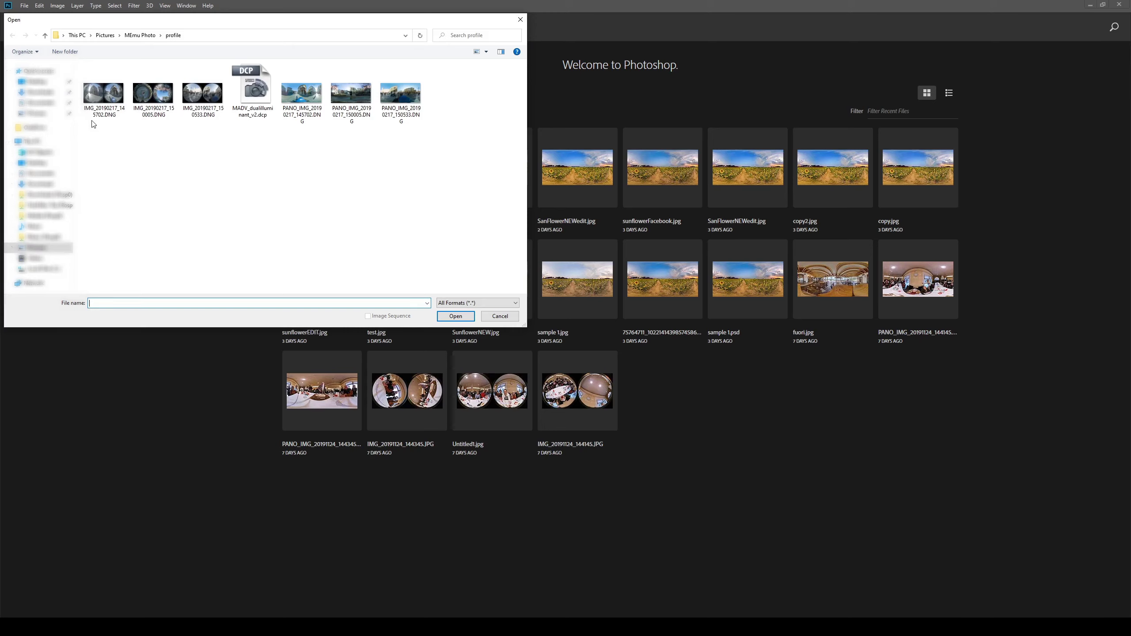
double_click(203, 96)
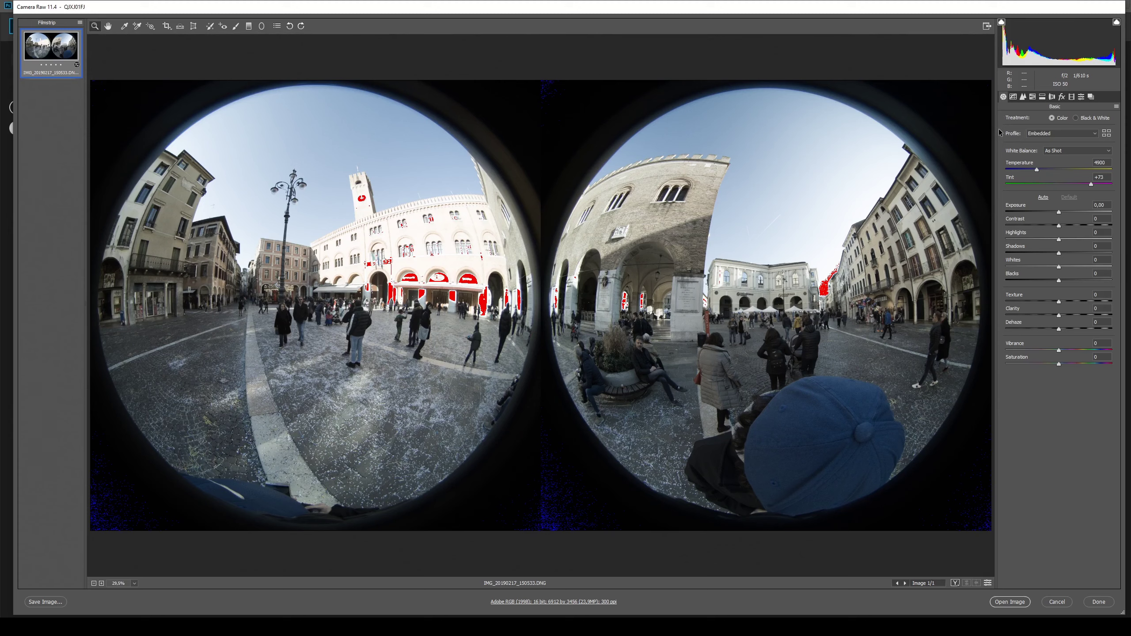
Apply the Mi Sphere/MADV DCP Profile to the photo from the Camera Raw Profile Browser.
left_click(1057, 133)
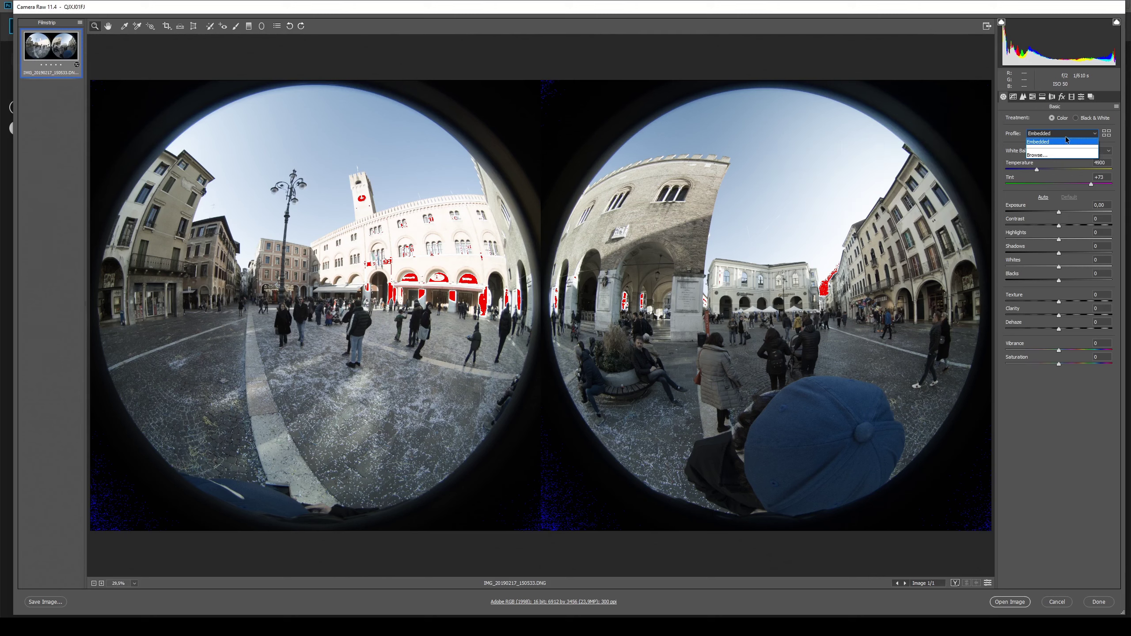
left_click(1108, 134)
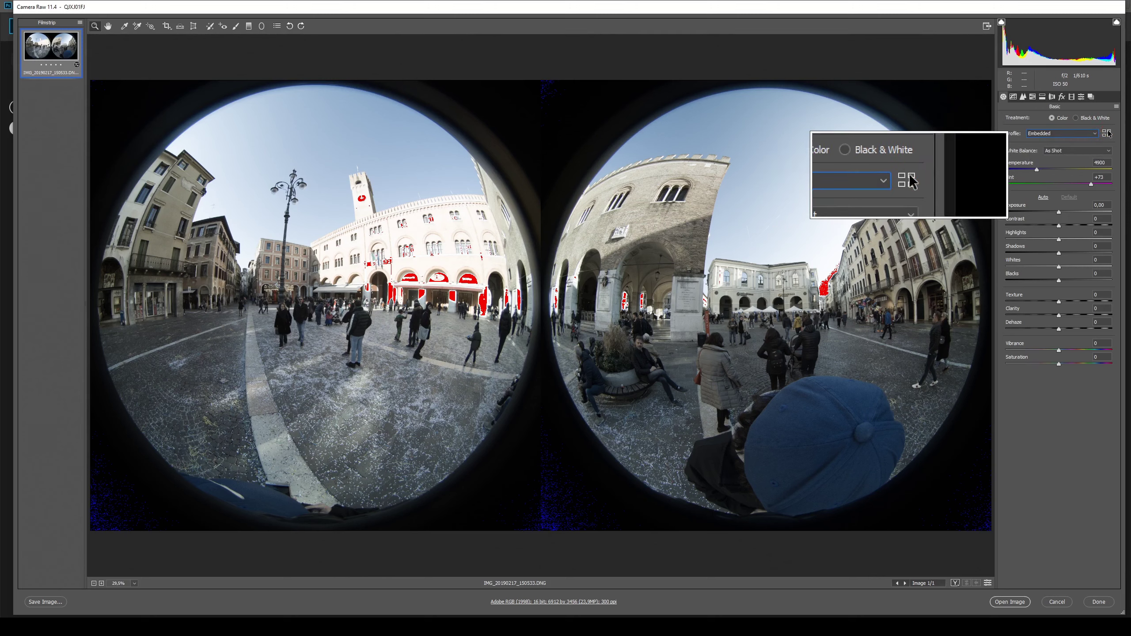
left_click(1108, 134)
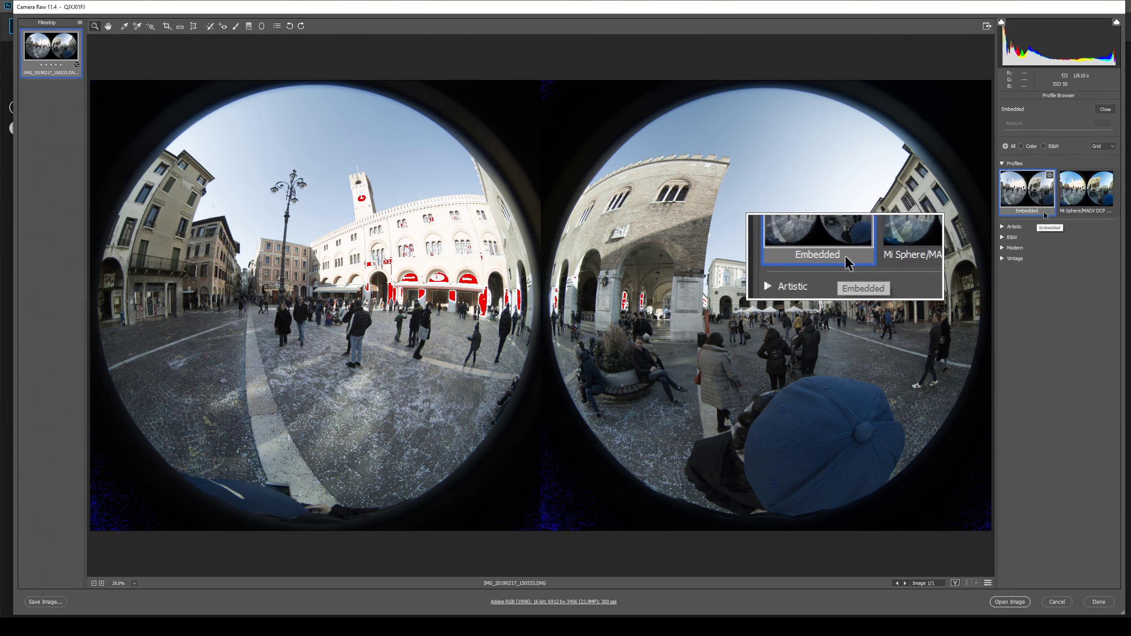
left_click(1094, 208)
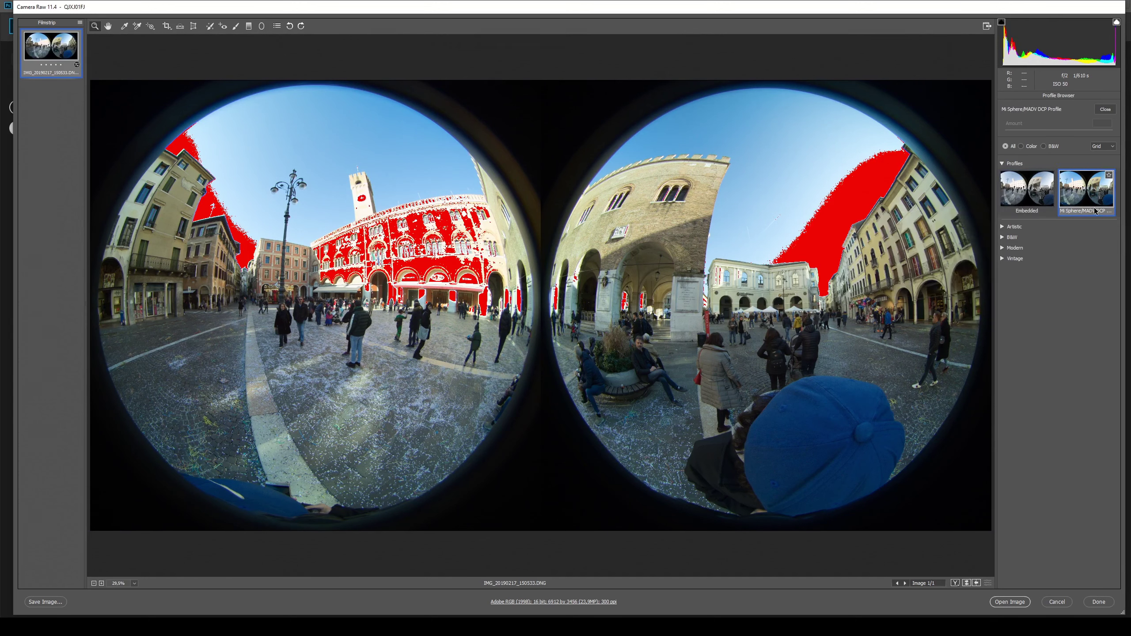
Turn off the highlight clipping warning and zoom to 100% on the right-side buildings.
left_click(1117, 23)
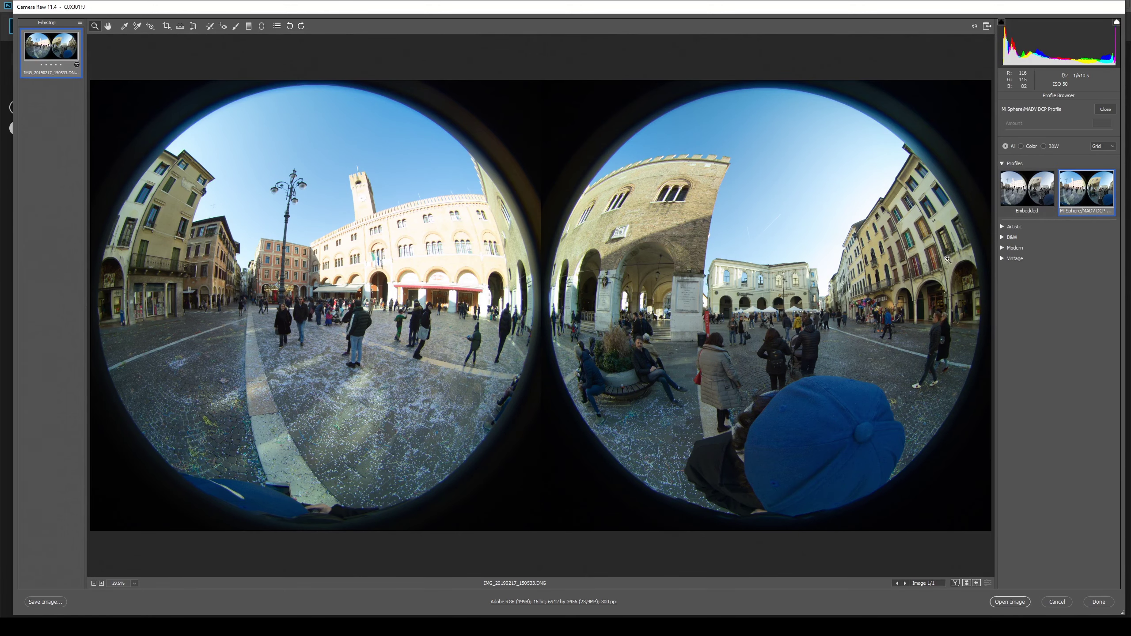
left_click(936, 250)
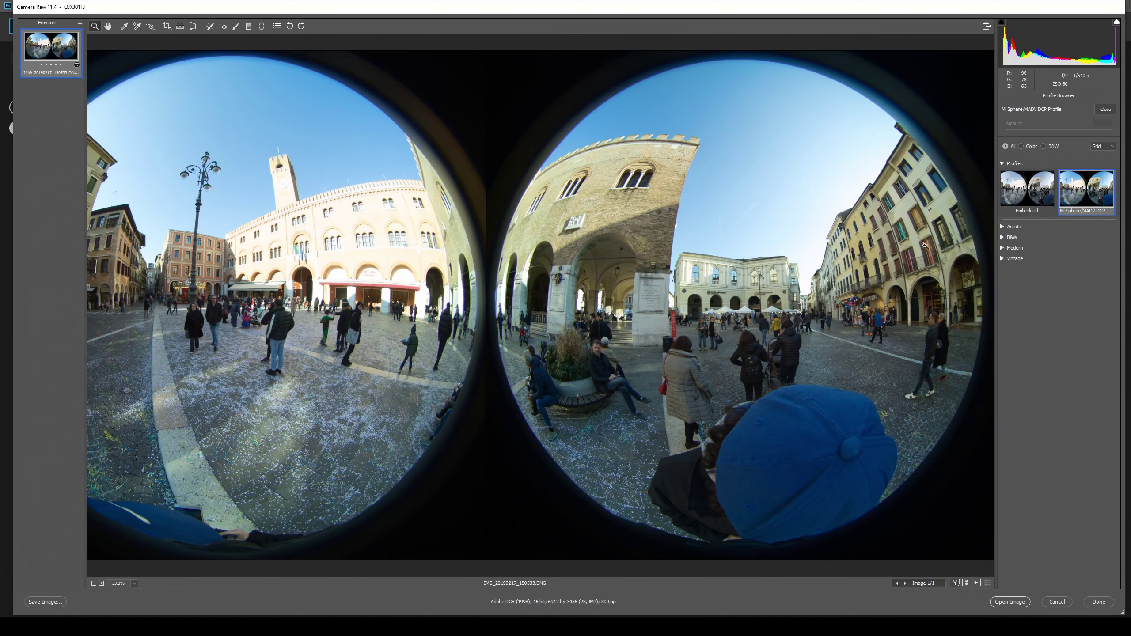
left_click(913, 235)
left_click(840, 311)
left_click(827, 265)
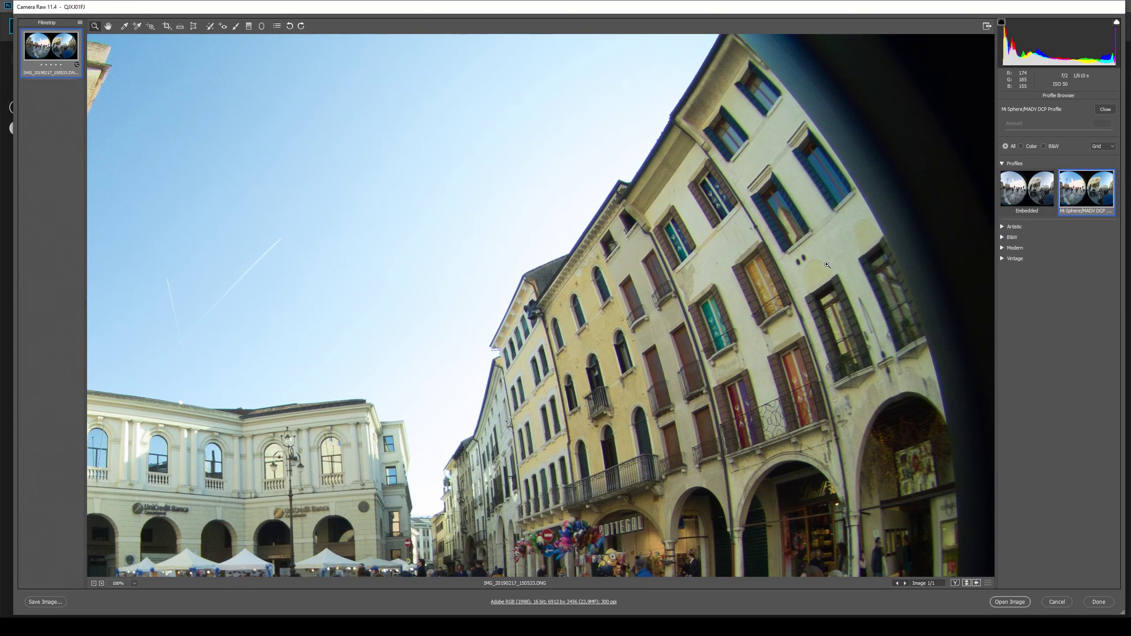